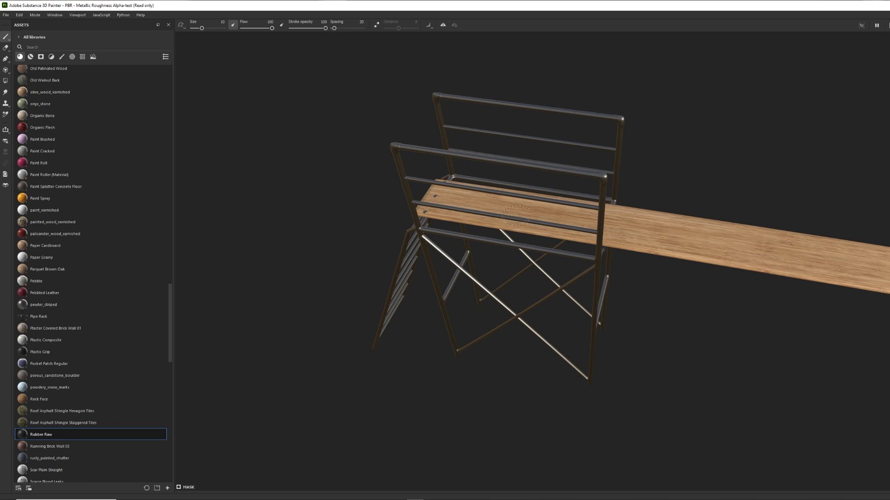
Orbit and zoom out on the textured scaffold model, then open the File menu
left_click_drag(505, 204, 544, 203, "alt")
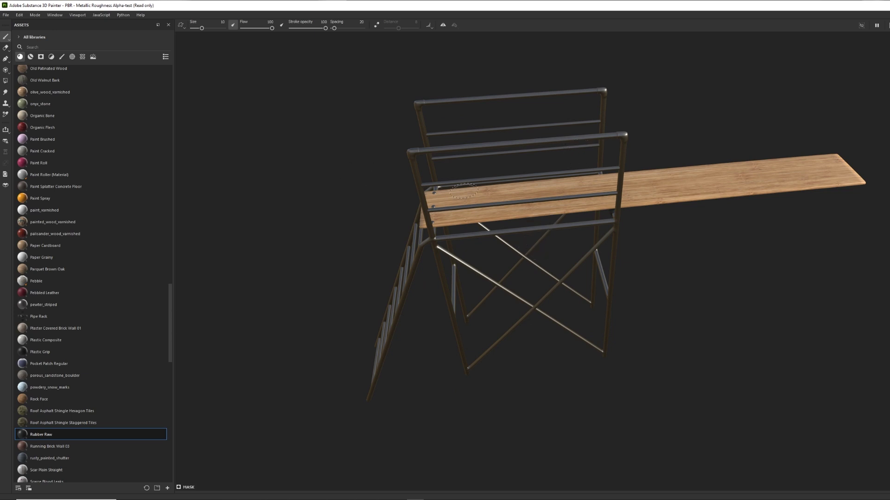
scroll(463, 197, "down", 2)
left_click(6, 14)
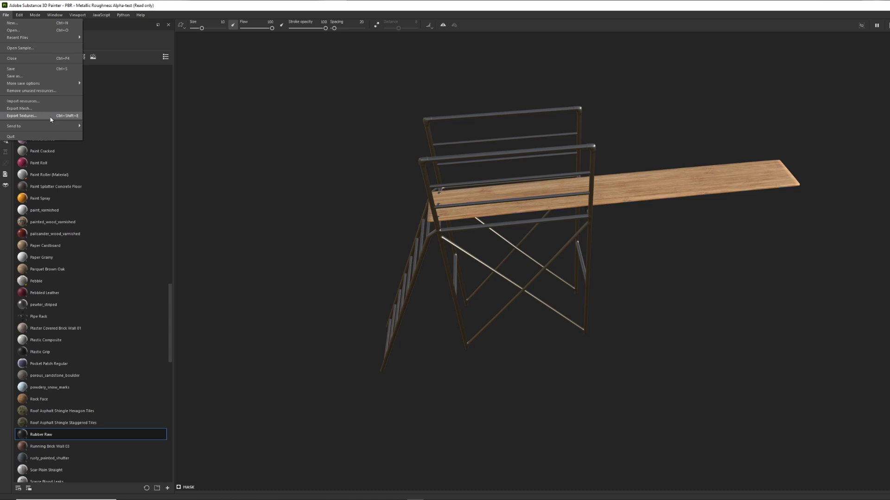
Add a new preset under Output Templates in the export dialog and name it 'Second Life'
left_click(50, 117)
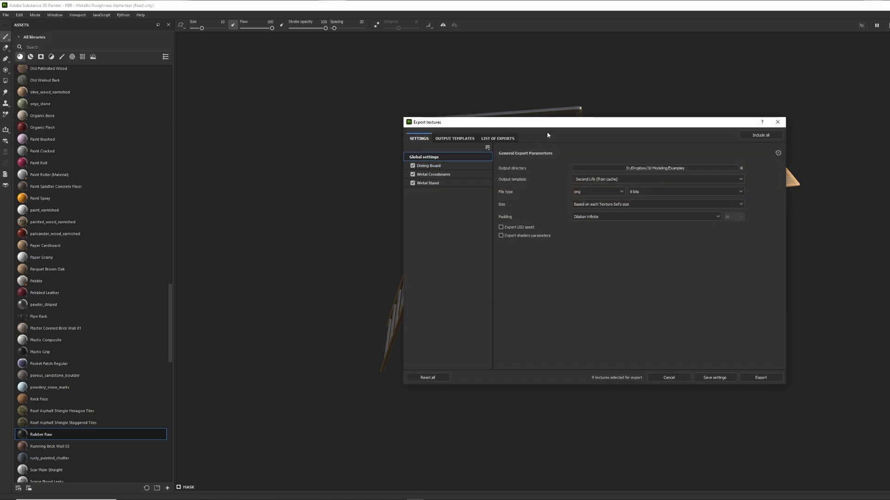
left_click(454, 138)
left_click(481, 151)
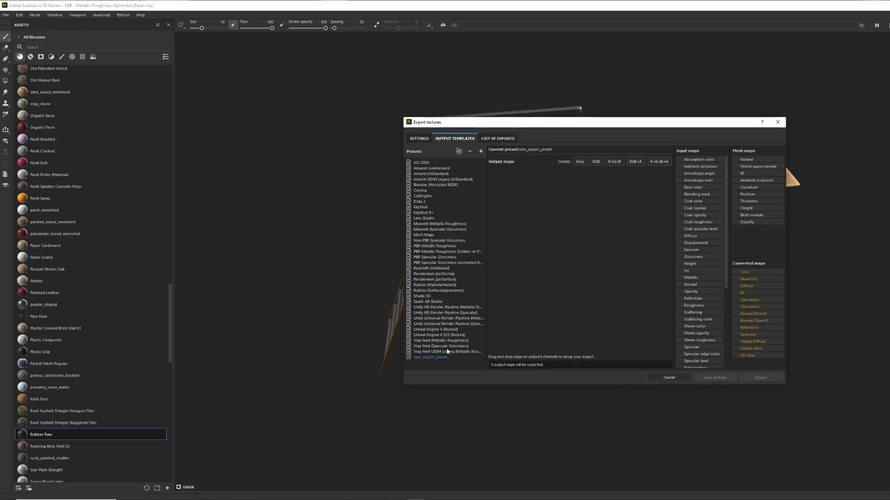
double_click(430, 357)
type("Second Life")
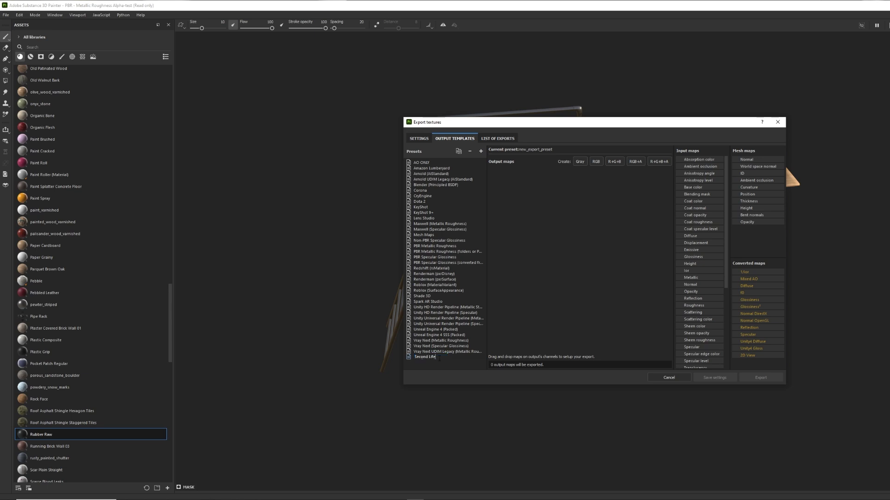
key("Return")
Add an RGB output fed by all RGB channels of the 2D View map
left_click(596, 162)
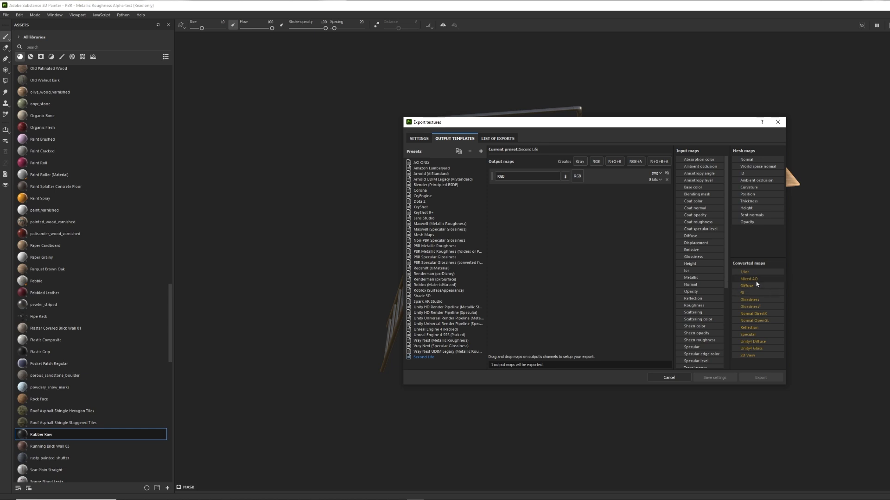
left_click_drag(751, 355, 576, 178)
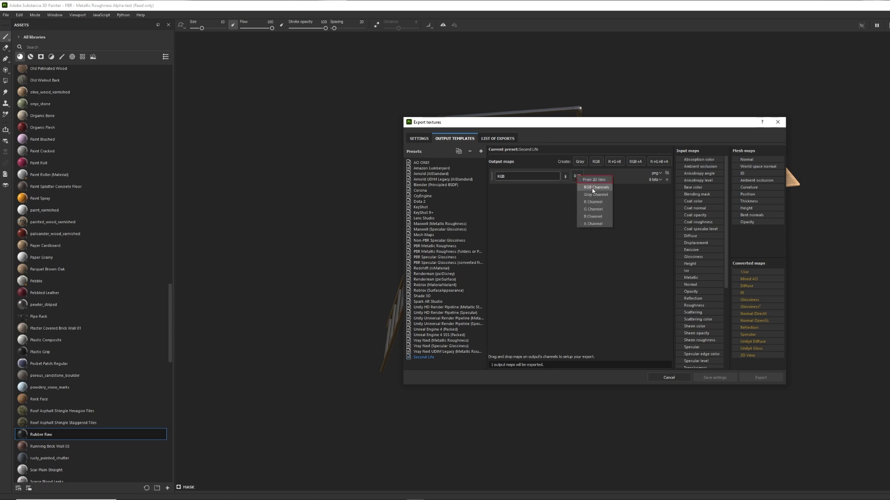
left_click(592, 188)
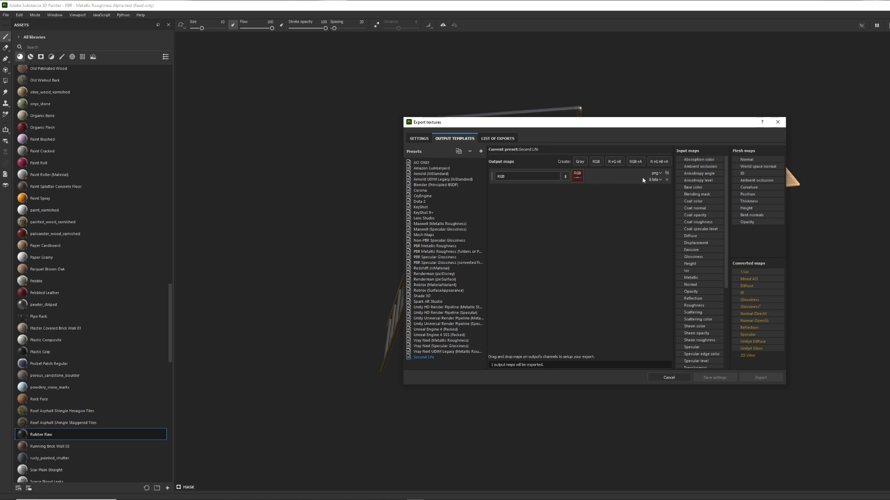
Rename the output to $mesh-$textureSet-2d using the name variables
double_click(505, 176)
key("BackSpace")
left_click(564, 177)
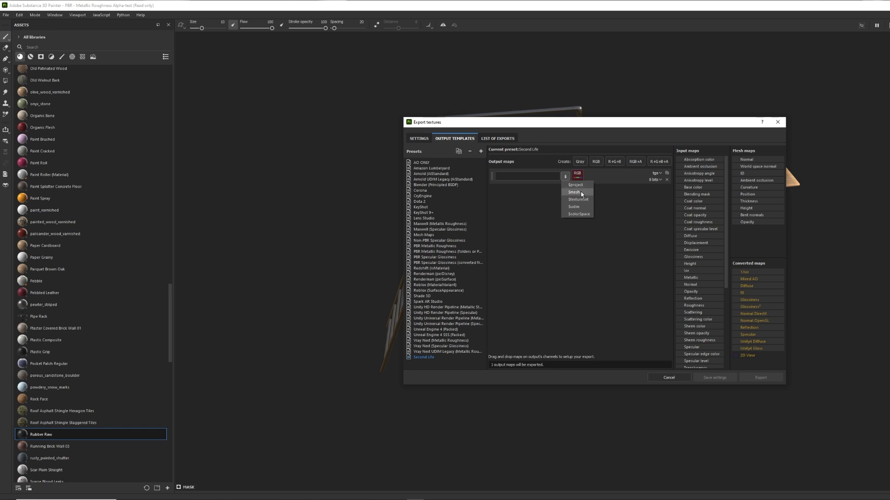
left_click(580, 192)
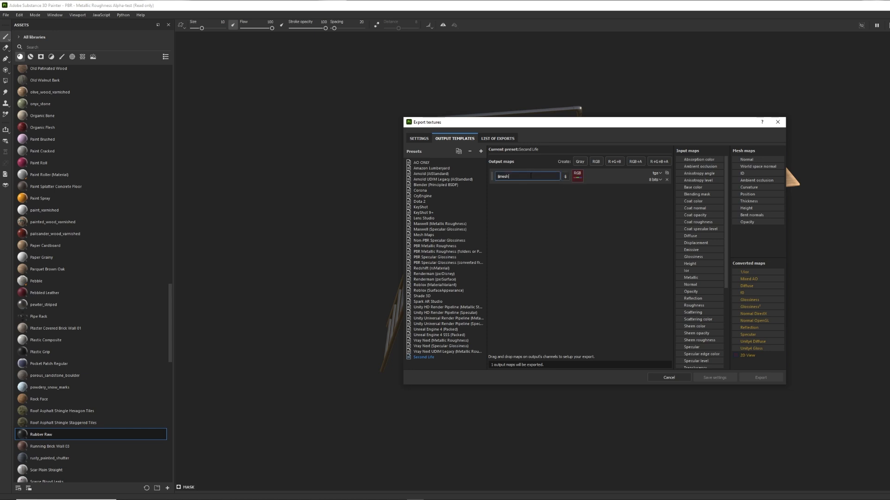
left_click(565, 177)
left_click(578, 199)
left_click(563, 215)
Add another RGB output fed by the Normal OpenGL map's RGB channels
left_click(596, 162)
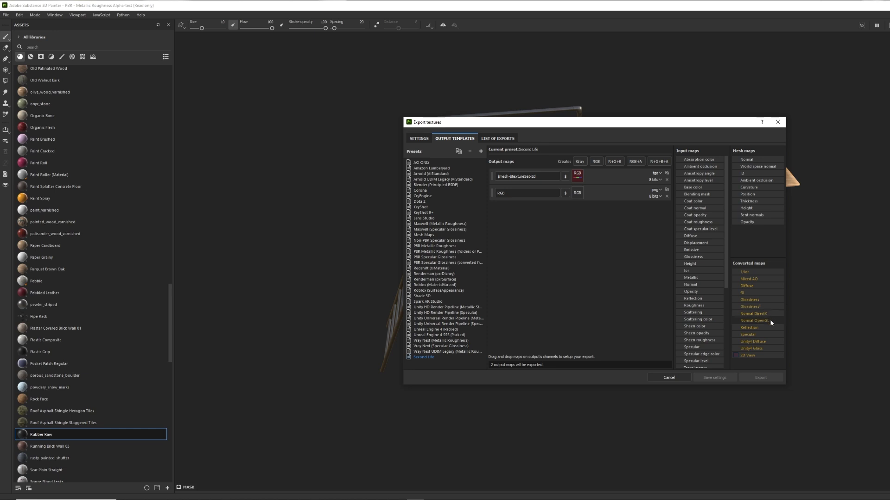
left_click_drag(762, 321, 577, 195)
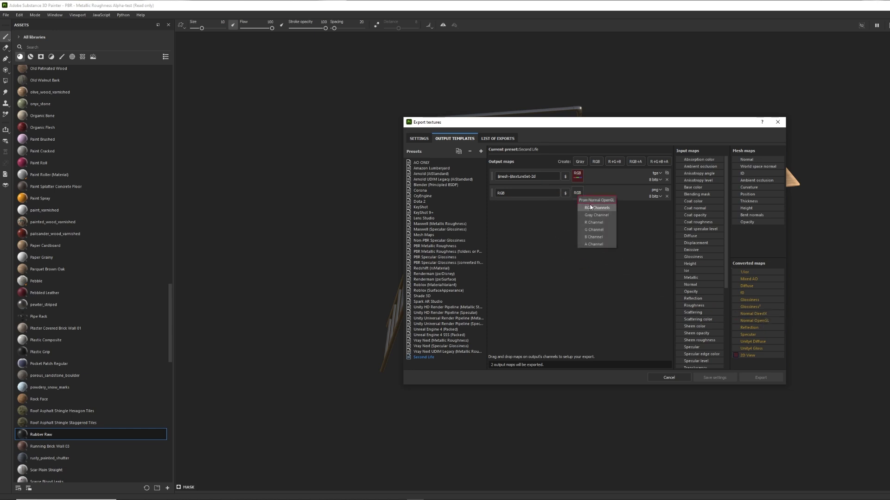
left_click(591, 208)
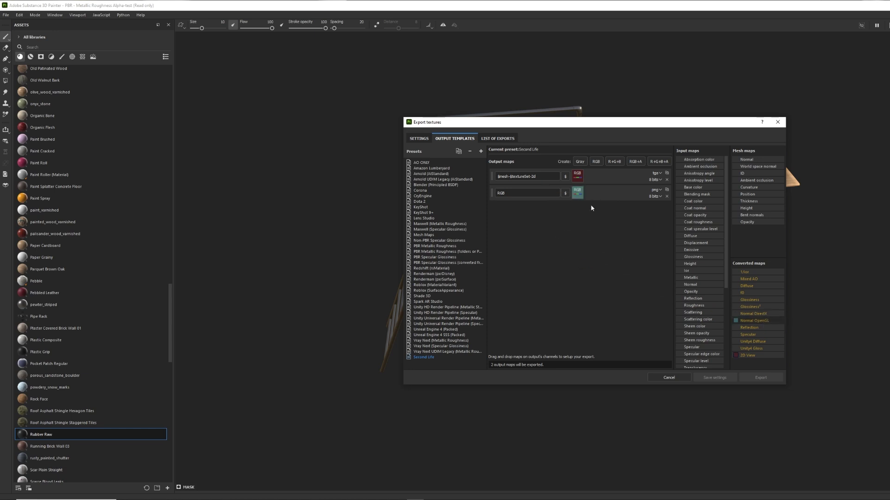
Rename the normal output $mesh-$textureSet-Normal and set its format to tga
double_click(520, 191)
type("$mesh-$textureSet-N")
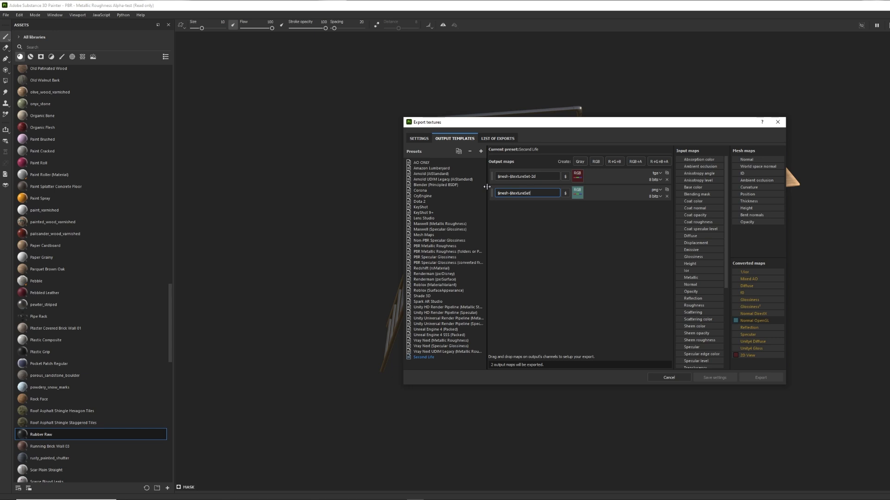
type("ormal")
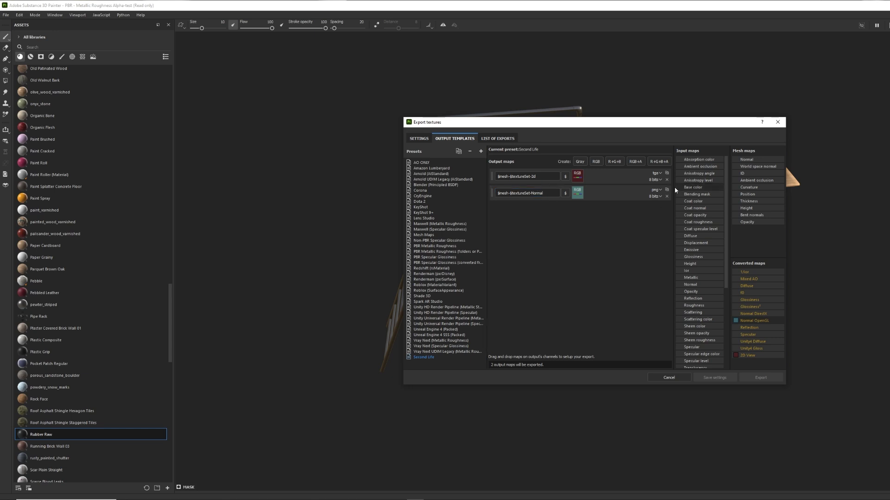
left_click(656, 190)
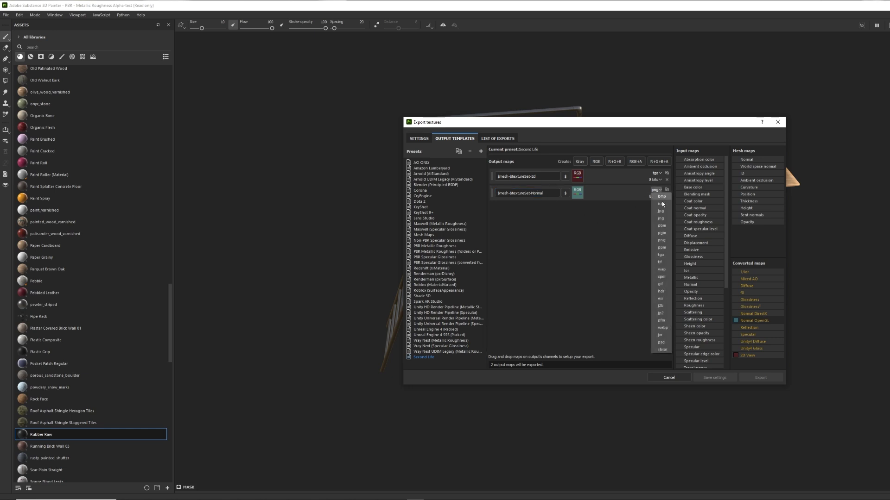
left_click(665, 254)
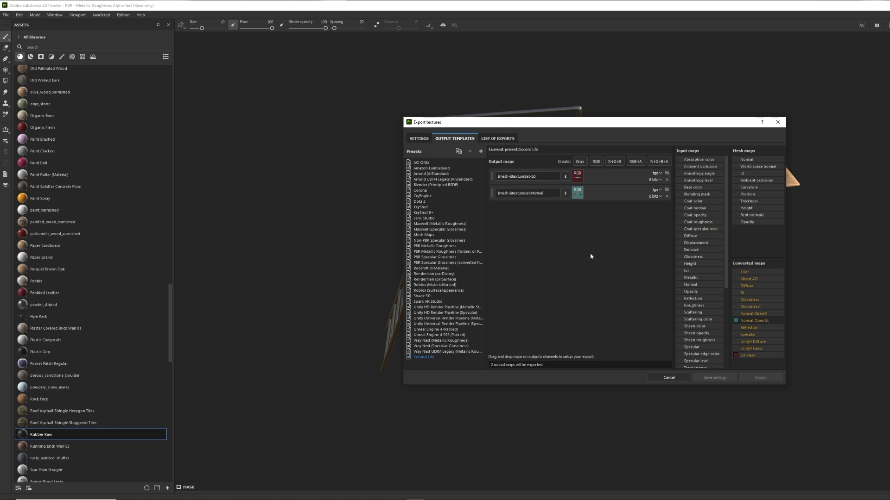
Reselect the Second Life preset and add a grayscale output map
left_click(481, 151)
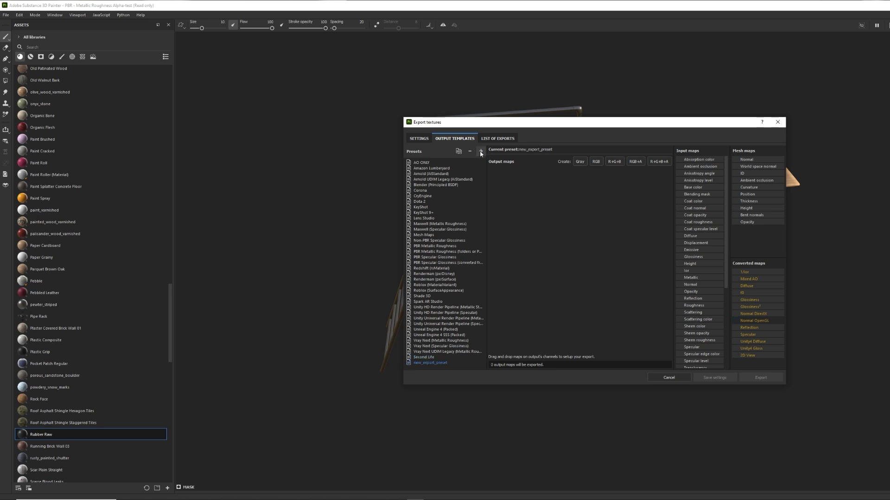
left_click(427, 357)
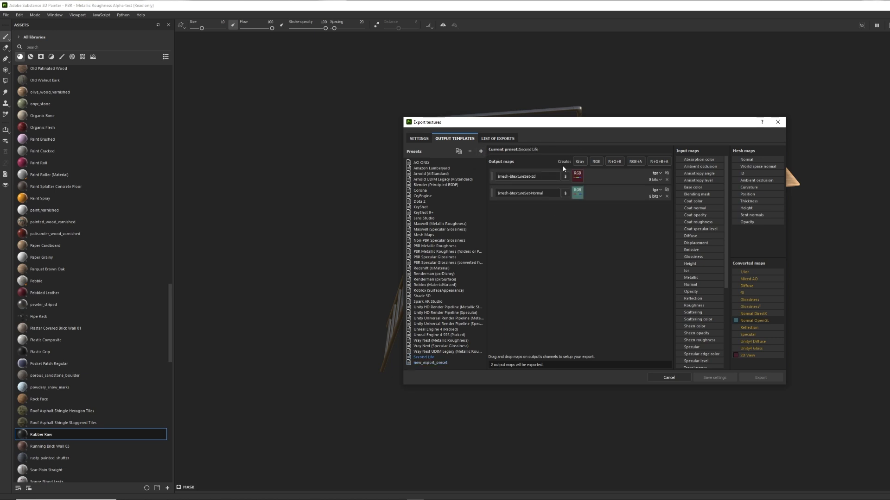
left_click(585, 162)
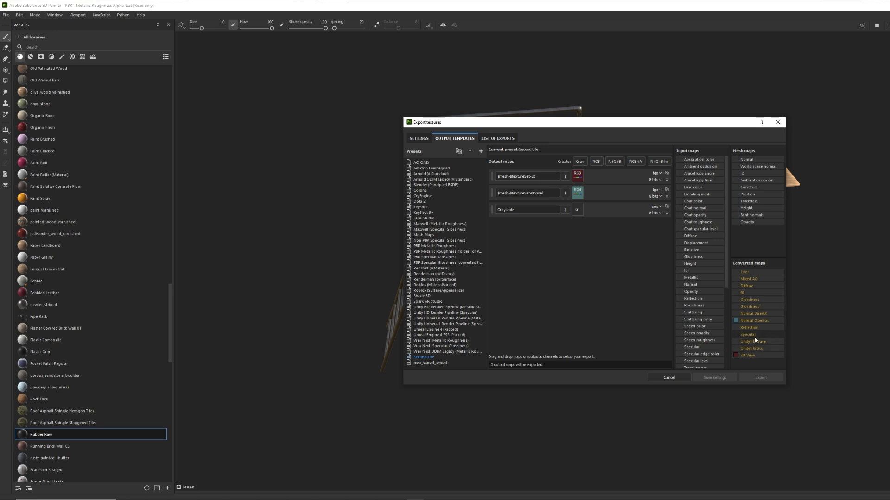
Feed Glossiness² into the gray channel and name the output $mesh-$textureSet-spec
left_click_drag(749, 307, 582, 211)
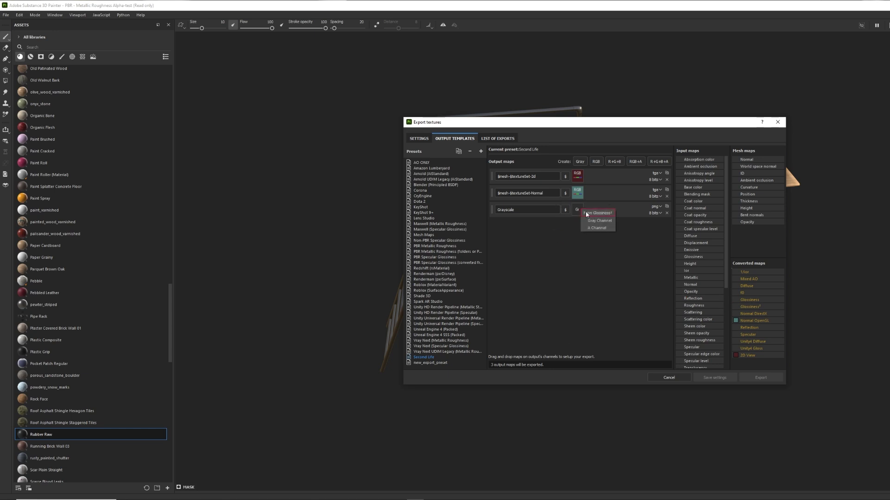
left_click(596, 221)
left_click_drag(516, 213, 474, 204)
type("$mesh-$textureSet-spec")
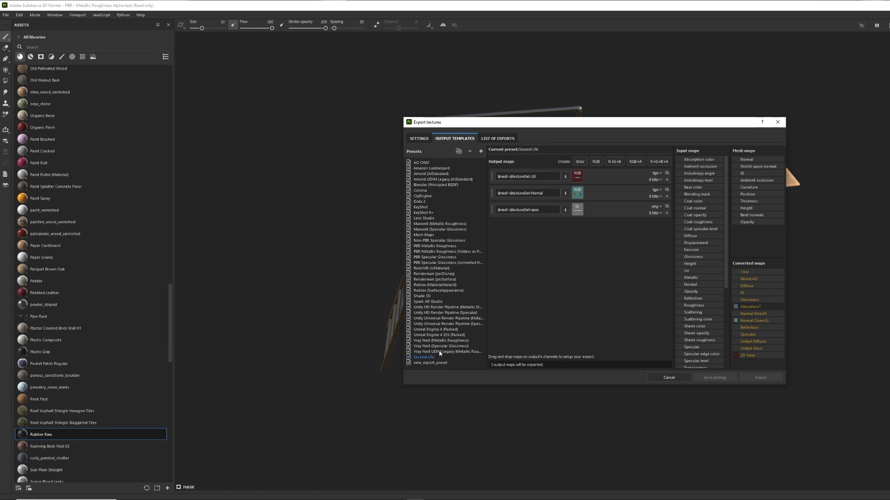
Export the textures as png using the Second Life output template
left_click(426, 139)
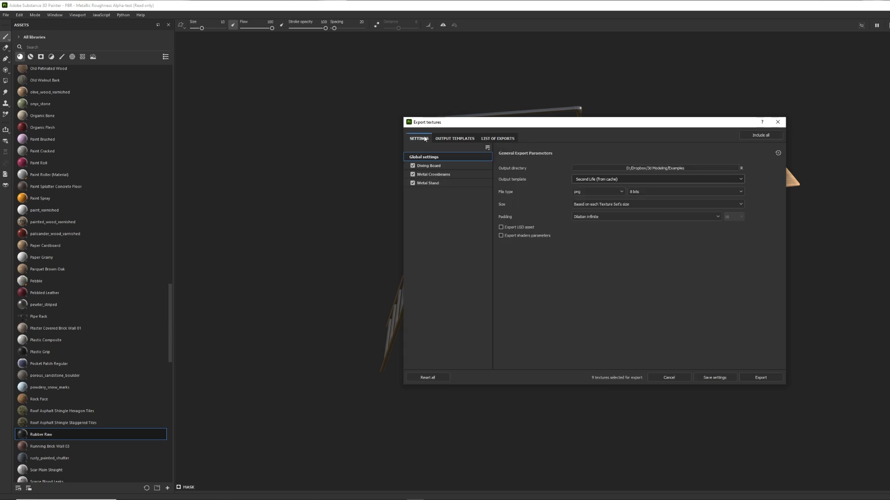
left_click(630, 179)
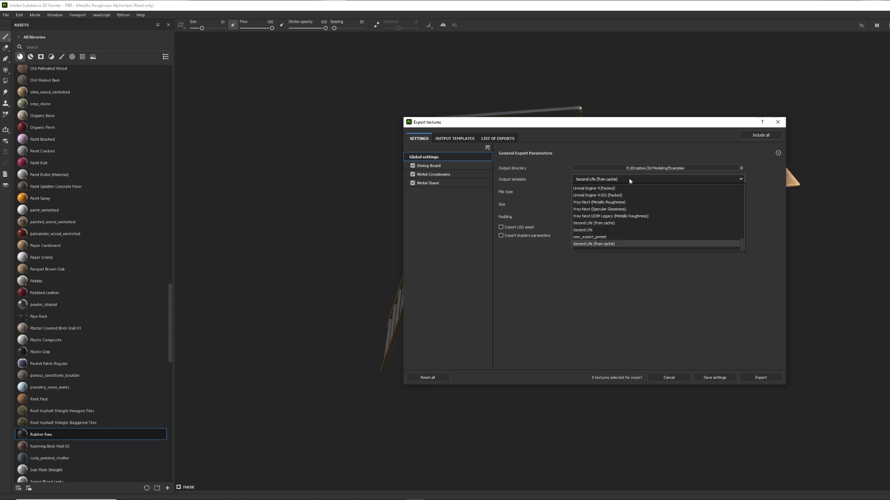
left_click(625, 229)
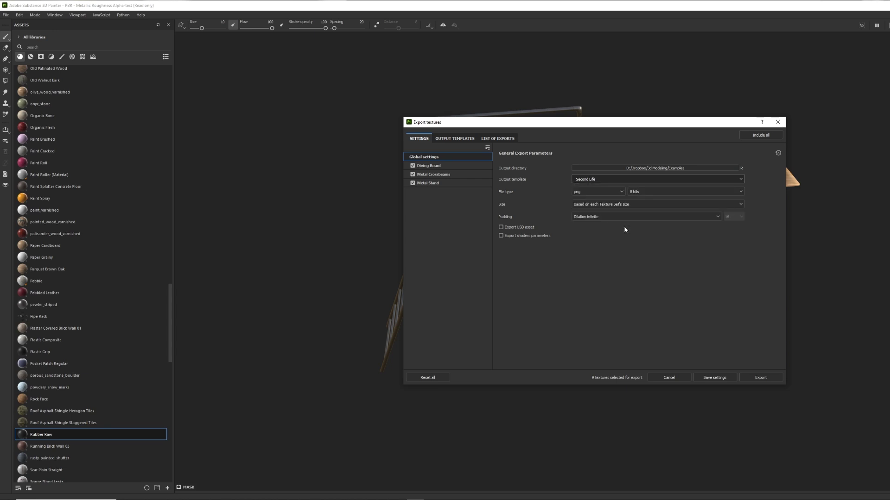
left_click(616, 192)
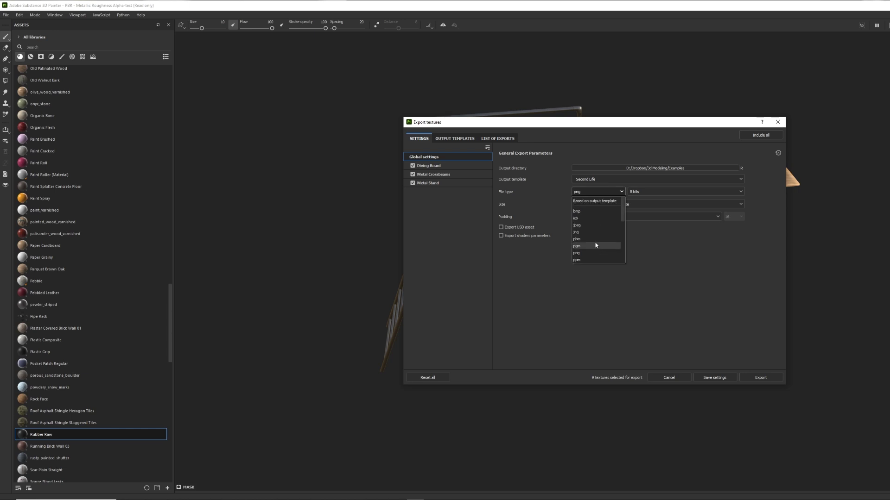
left_click(600, 253)
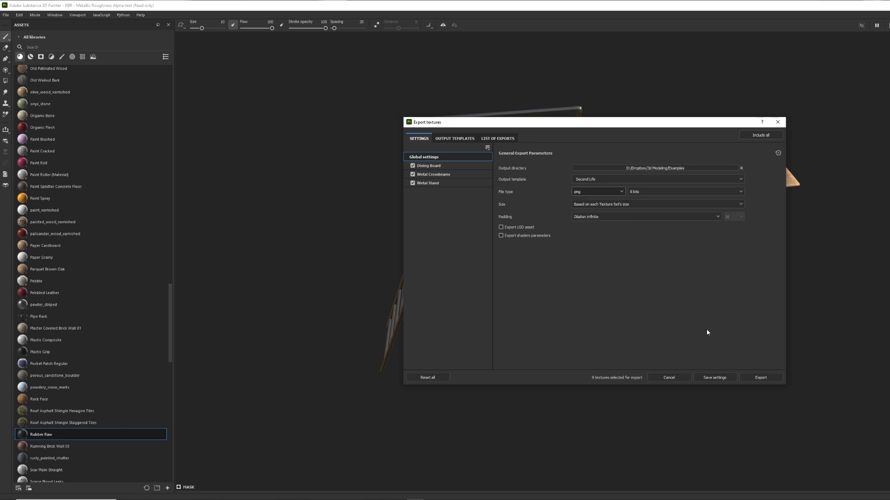
left_click(760, 378)
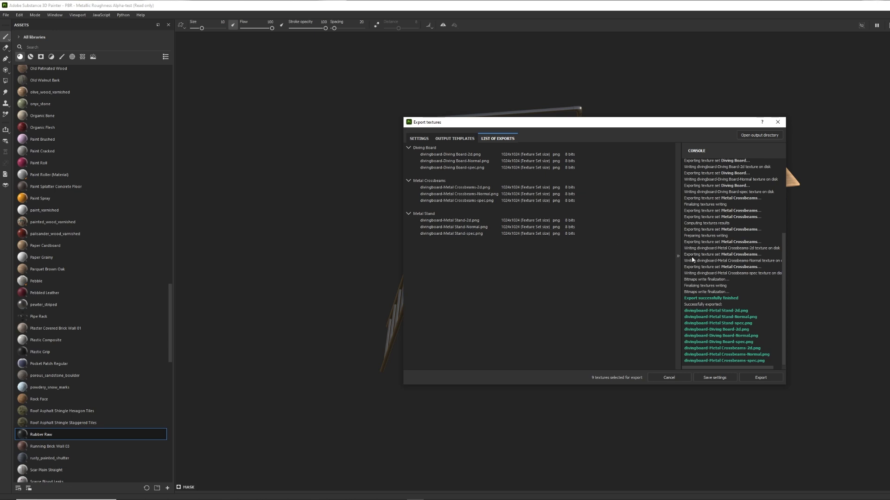
key("alt+Tab")
key("alt+Tab")
key("alt+Tab")
key("alt+Tab")
key("alt+Tab")
key("alt+Tab")
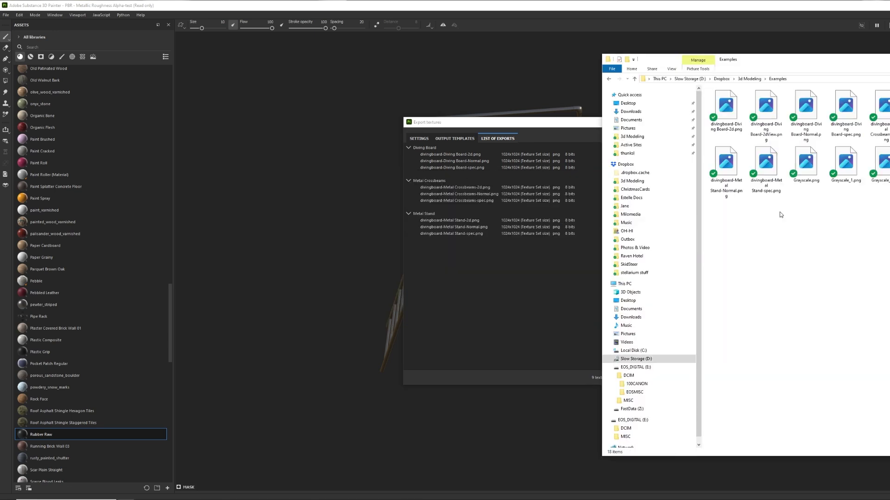
left_click(728, 113)
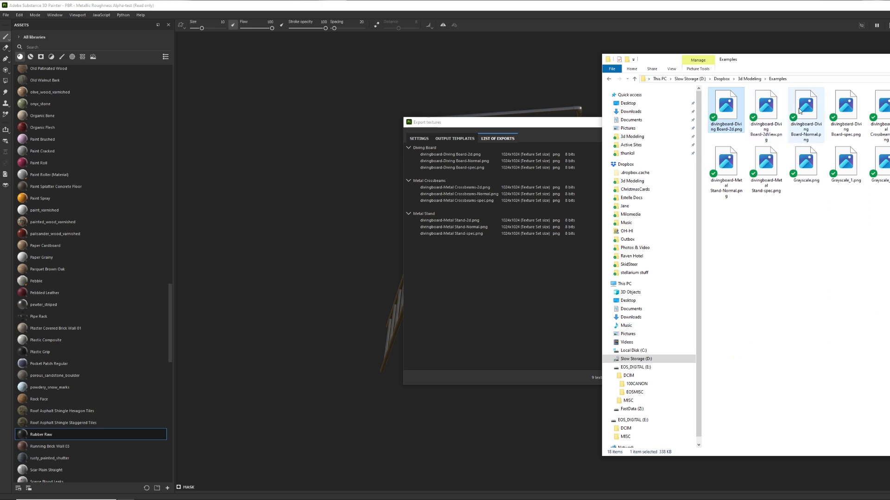
double_click(728, 107)
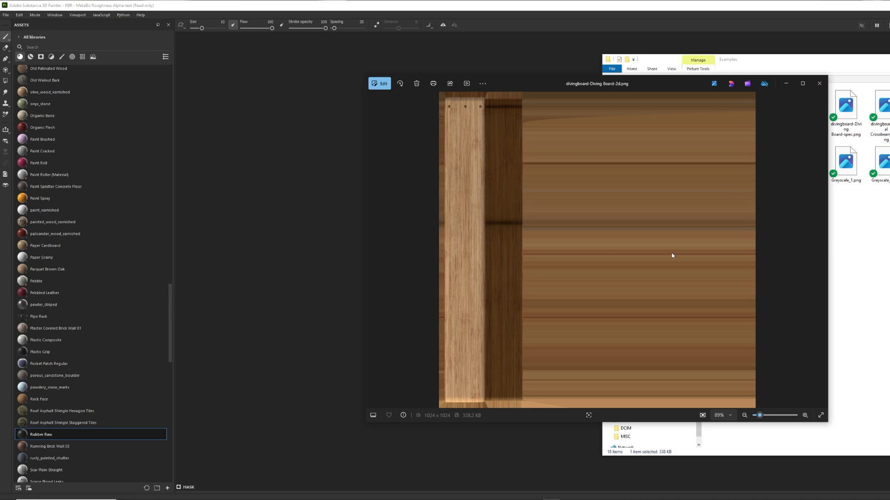
left_click(821, 86)
double_click(760, 105)
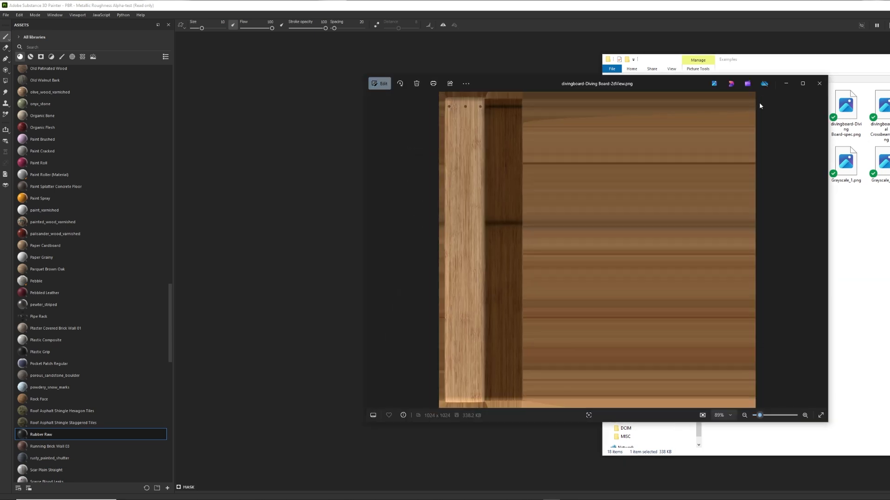
left_click(819, 84)
double_click(806, 107)
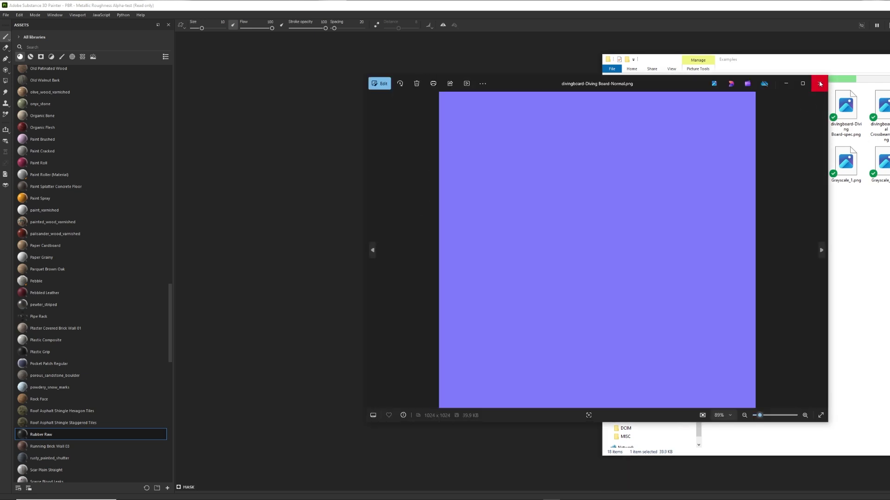
left_click(819, 84)
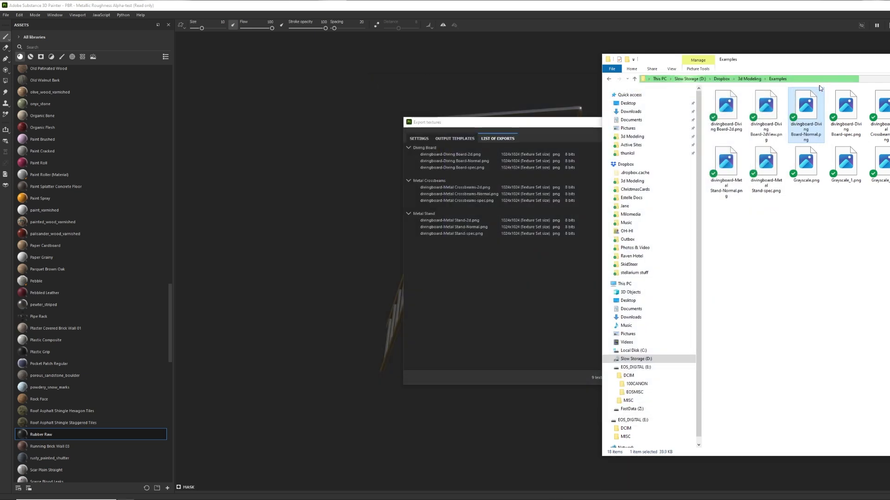
double_click(846, 107)
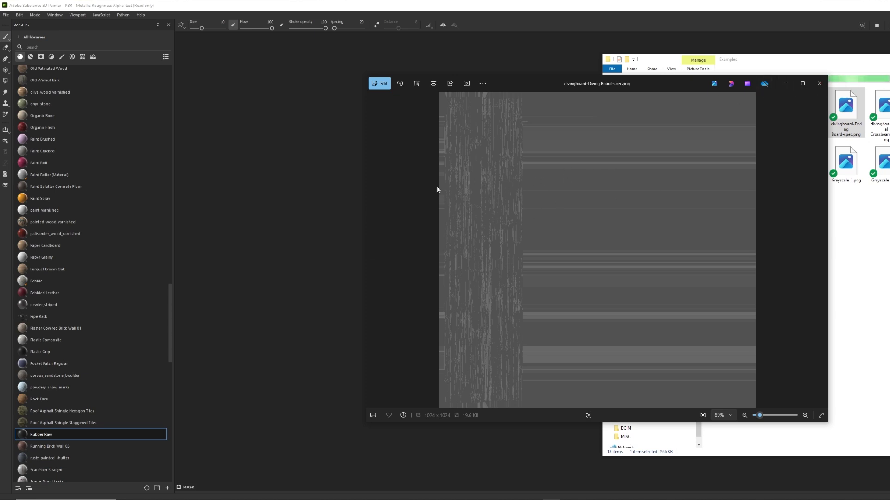
left_click(820, 84)
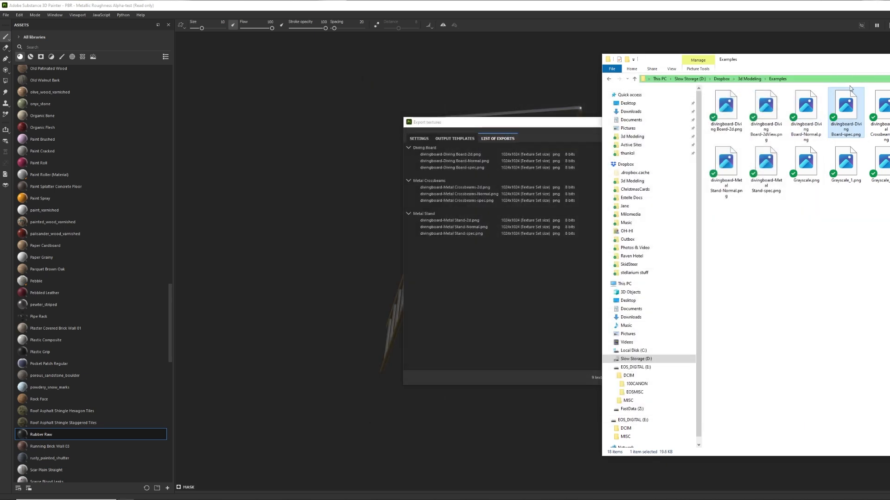
double_click(883, 116)
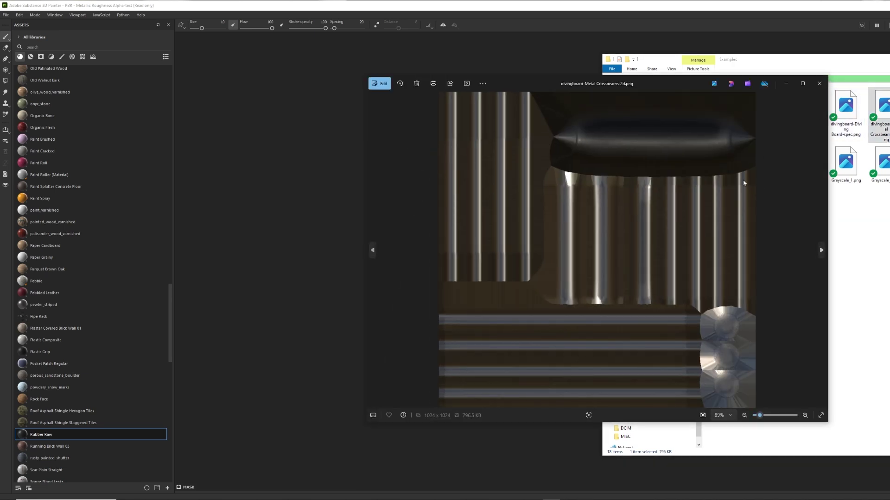
left_click(819, 83)
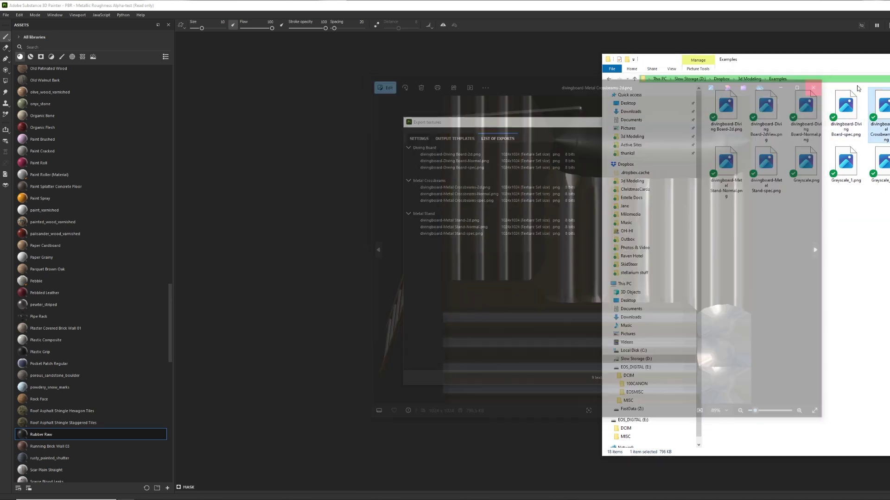
key("Return")
left_click(819, 84)
left_click(822, 88)
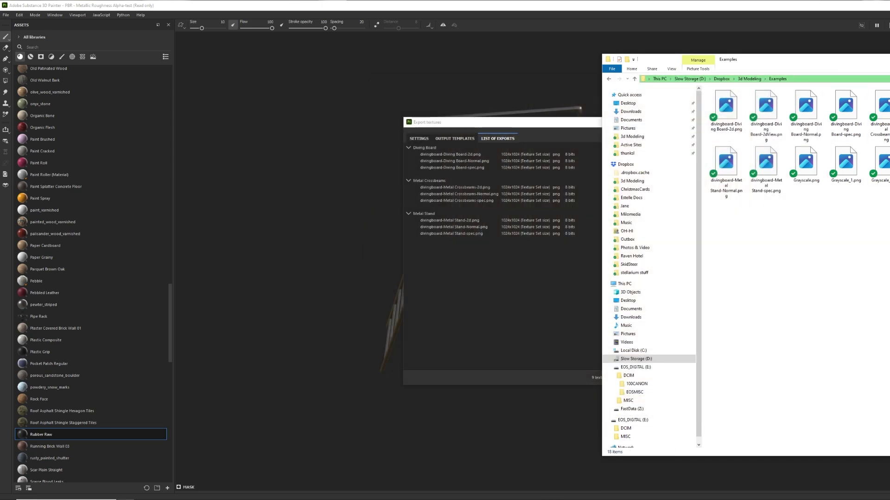
Return to Painter's export dialog and show its Output Templates
key("alt+Tab")
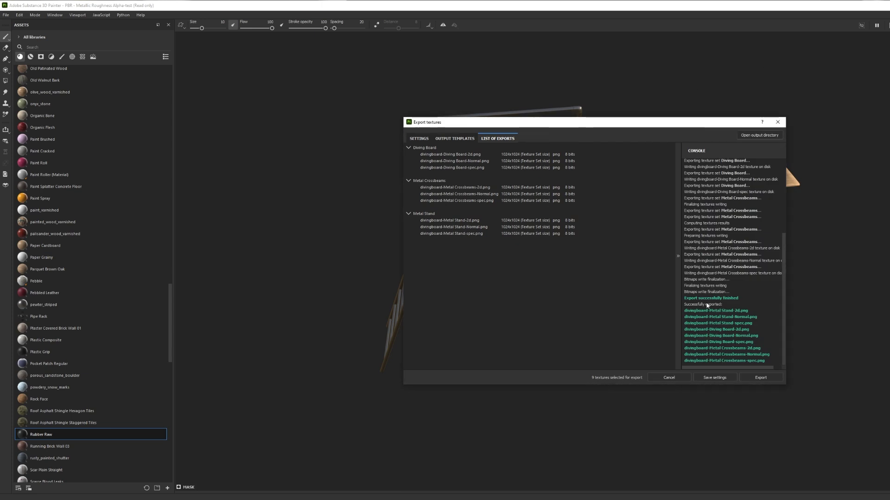
left_click(454, 138)
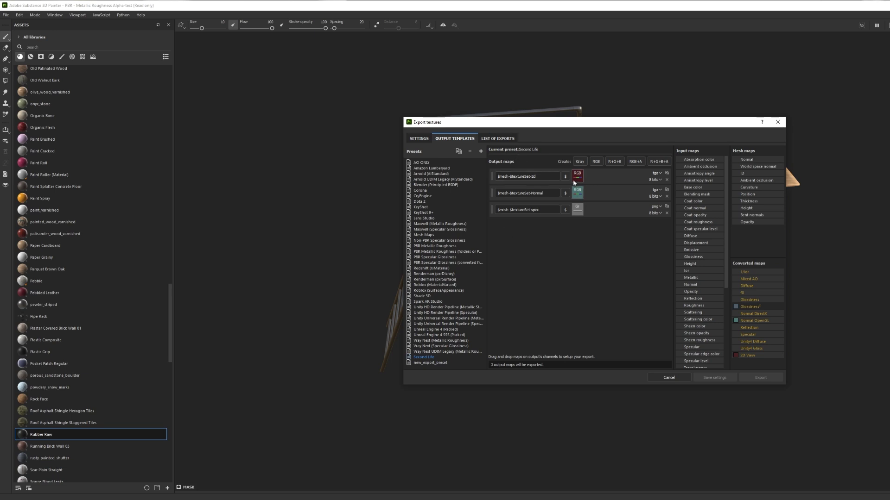
Add a fourth RGB output named $mesh-$textureSet-diffuse, fed by the converted Diffuse map
left_click(595, 162)
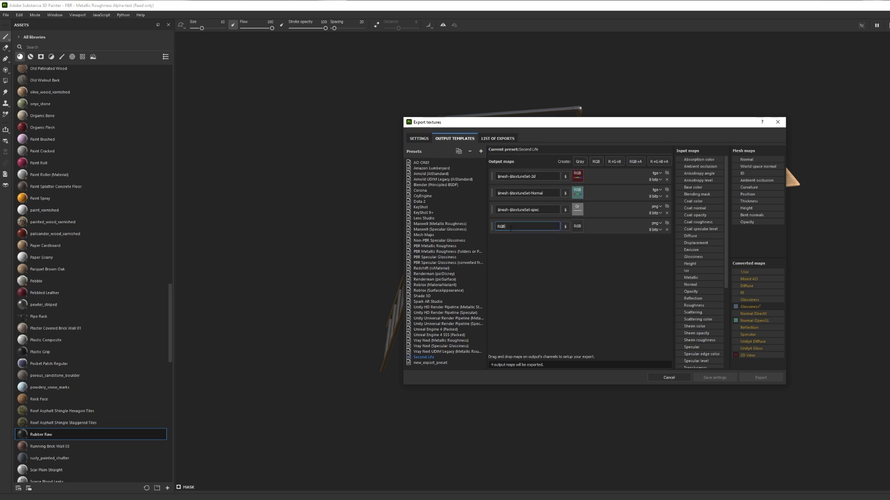
key("BackSpace")
left_click(565, 227)
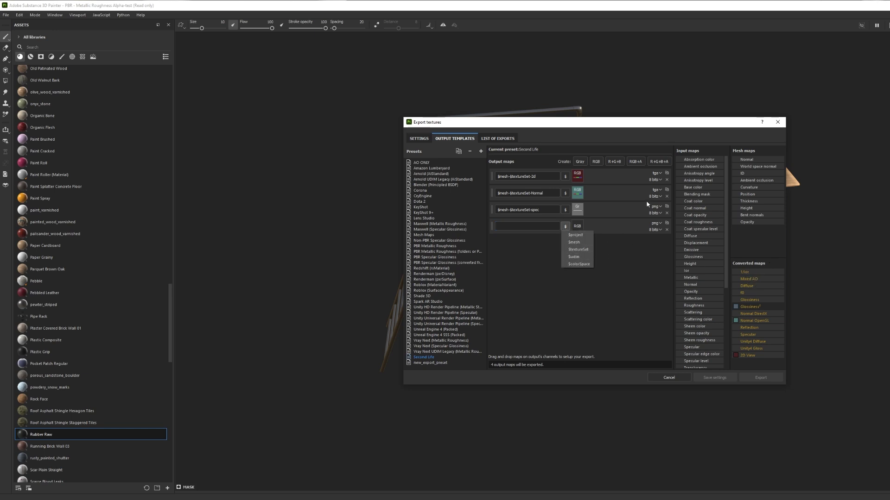
left_click(591, 242)
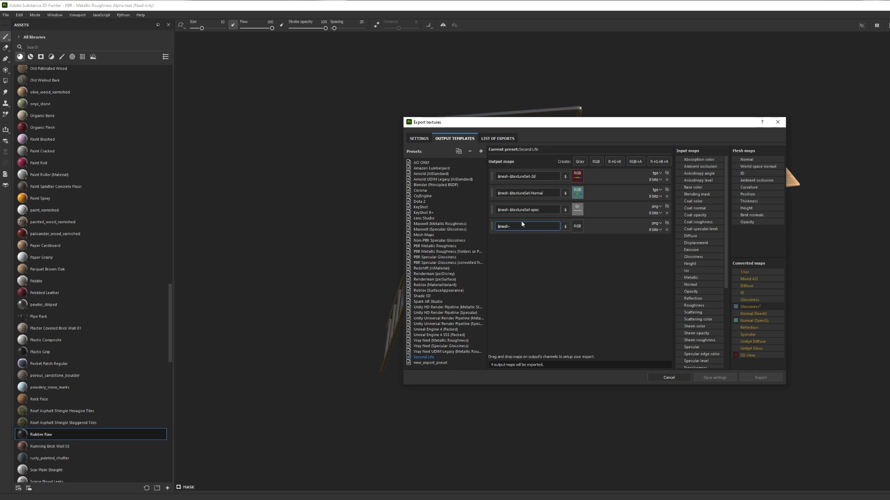
left_click(565, 227)
left_click(575, 249)
left_click(564, 247)
left_click_drag(744, 284, 578, 227)
left_click(591, 237)
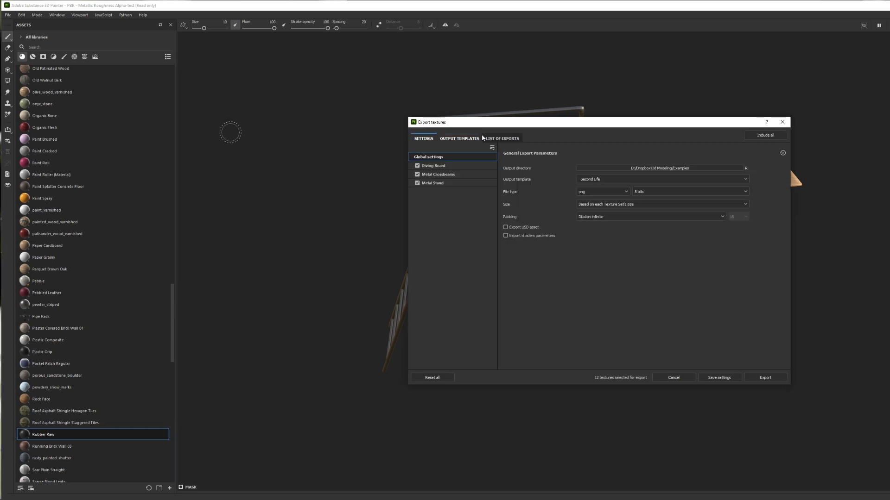
Reselect the Second Life template and re-export the textures
left_click(459, 138)
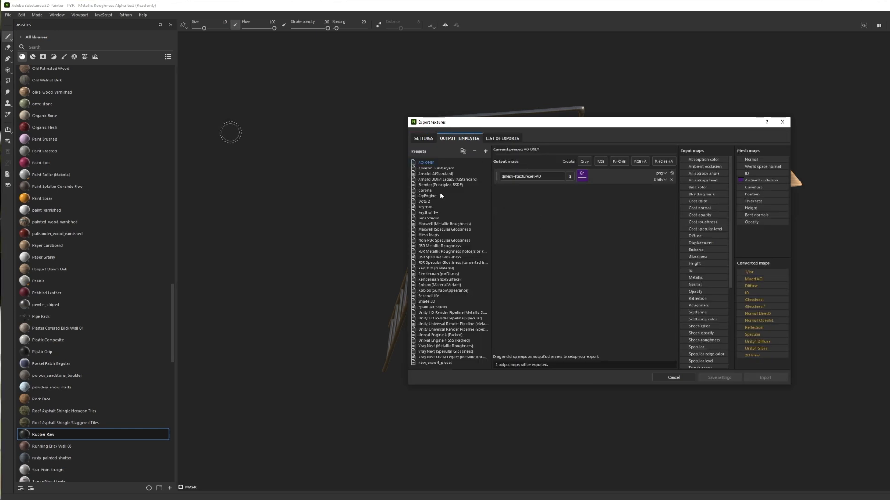
left_click(428, 296)
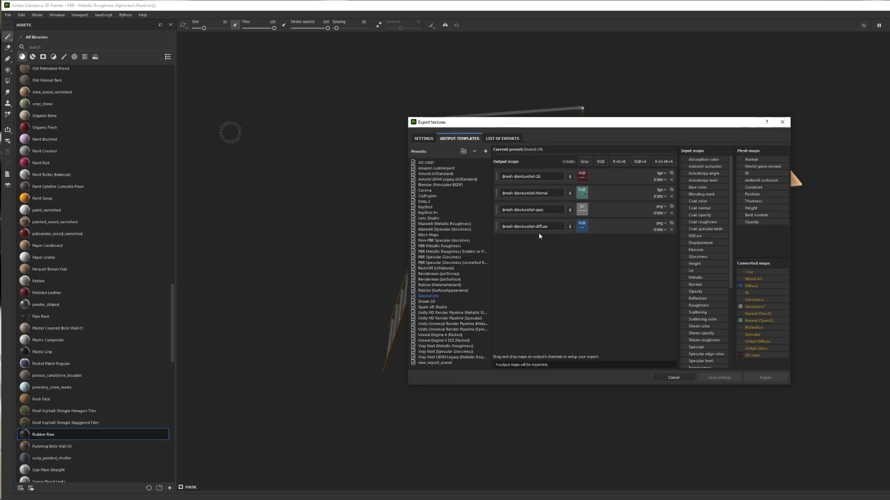
left_click(423, 138)
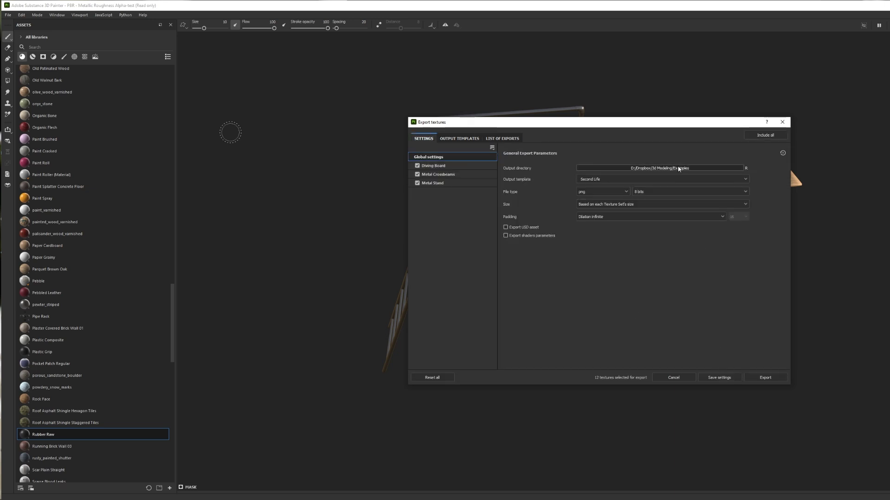
left_click(768, 377)
key("alt+Tab")
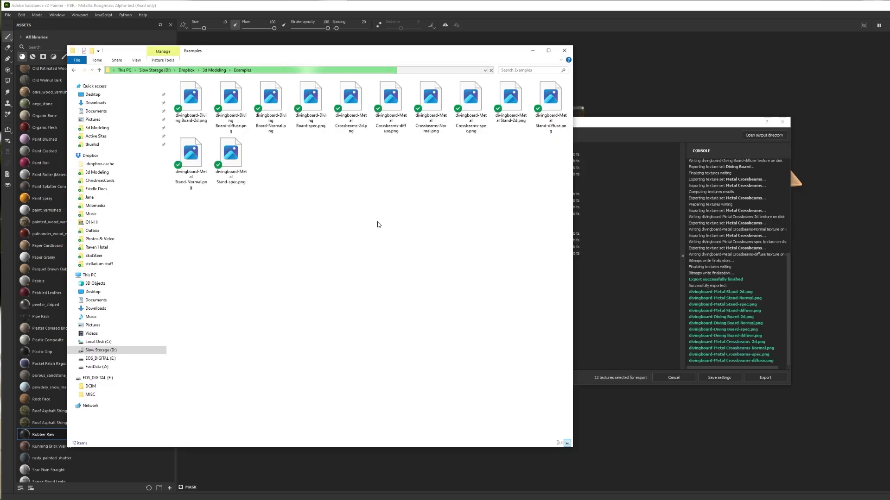
Open the Diving Board 2d and diffuse PNGs in Photos, then close the Examples folder
double_click(196, 103)
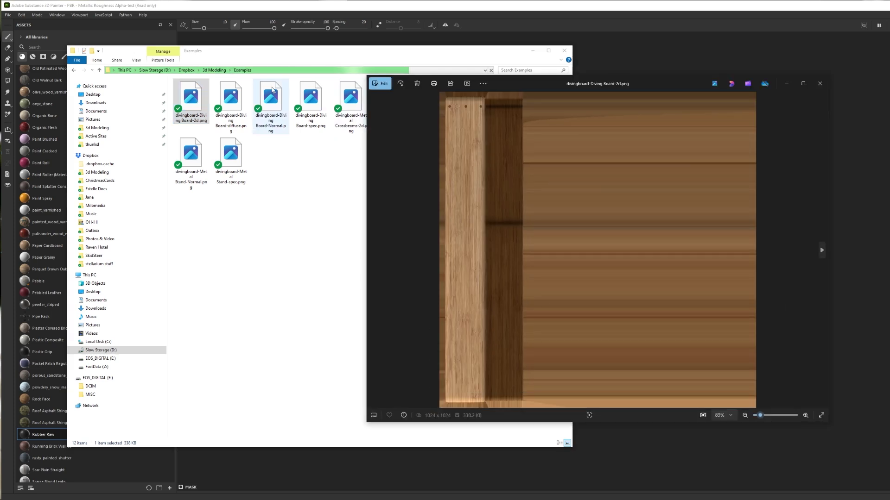
double_click(240, 119)
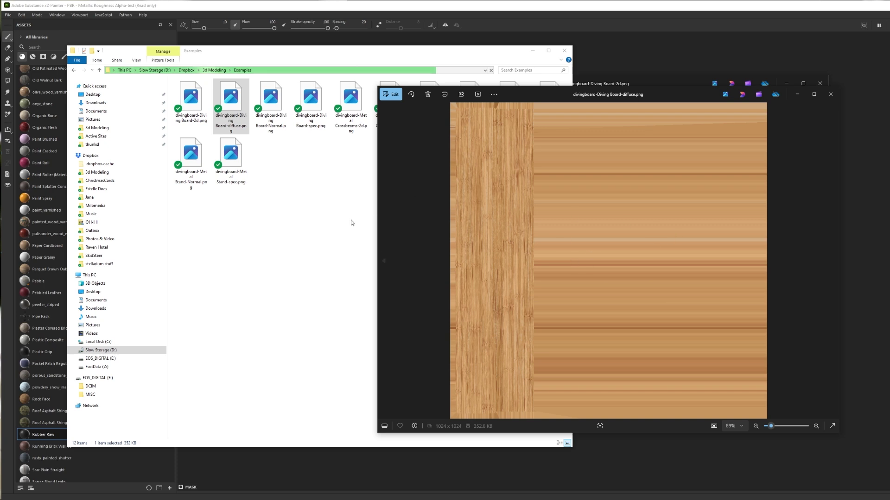
left_click(340, 234)
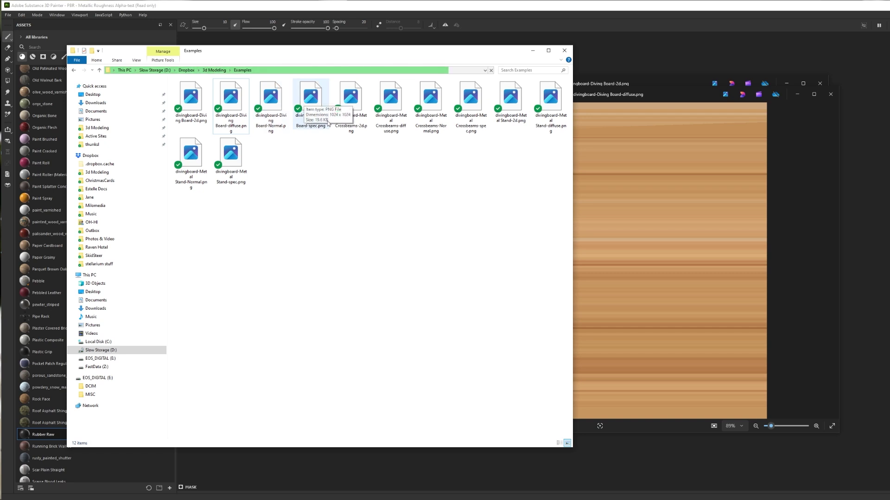
left_click(564, 51)
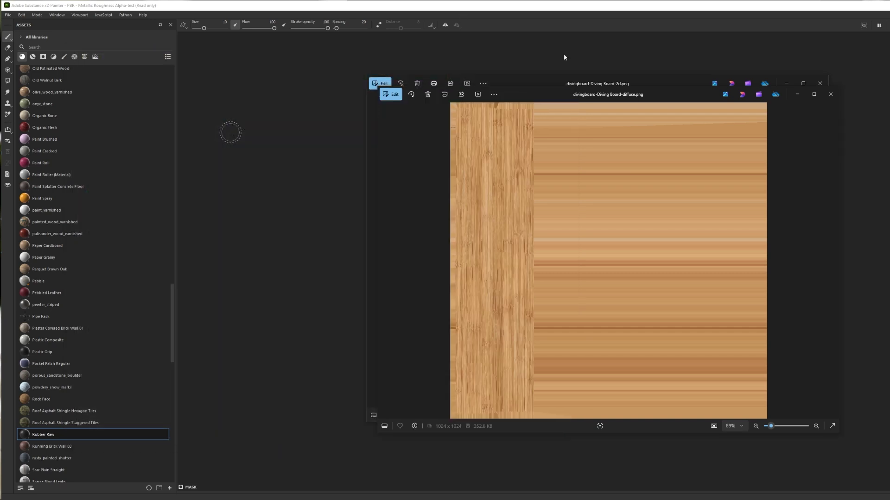
Close the diffuse and 2d Photos previews and the Export textures dialog
left_click(830, 94)
left_click(820, 84)
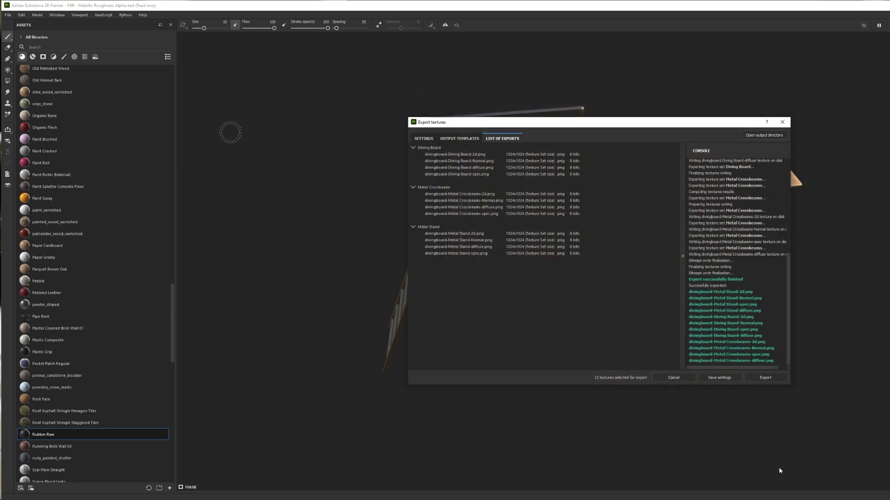
left_click(782, 122)
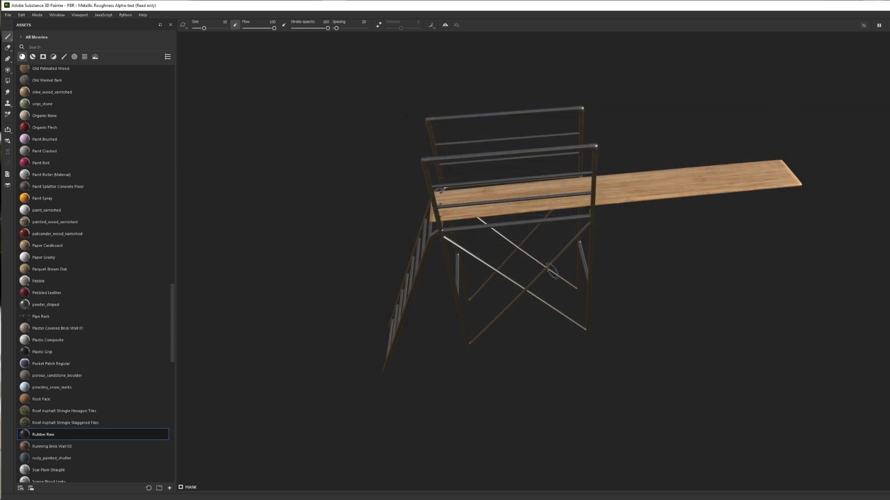